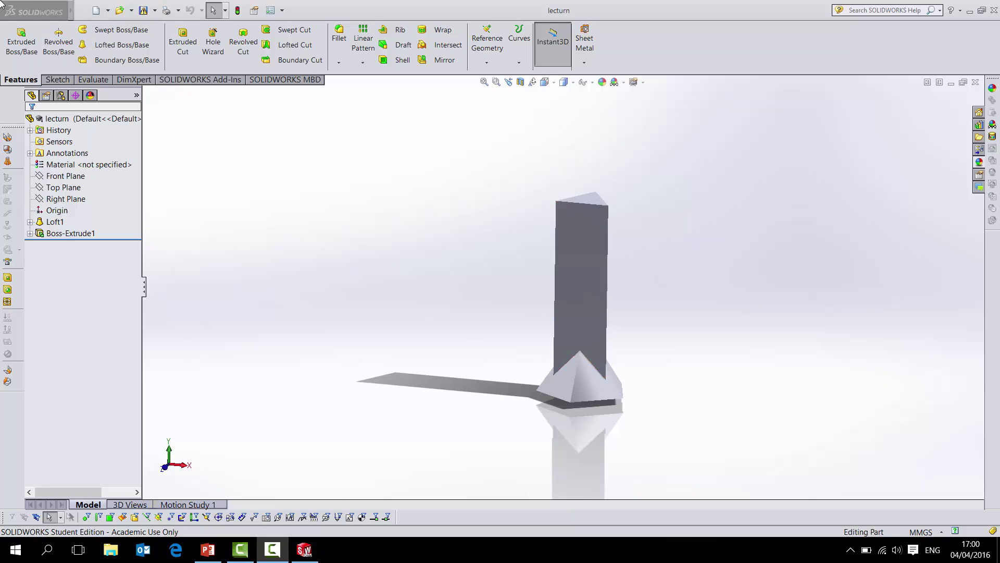
- In SOLIDWORKS, start saving the part as a new eDrawings (*.eprt) file
mouse_move(35, 10)
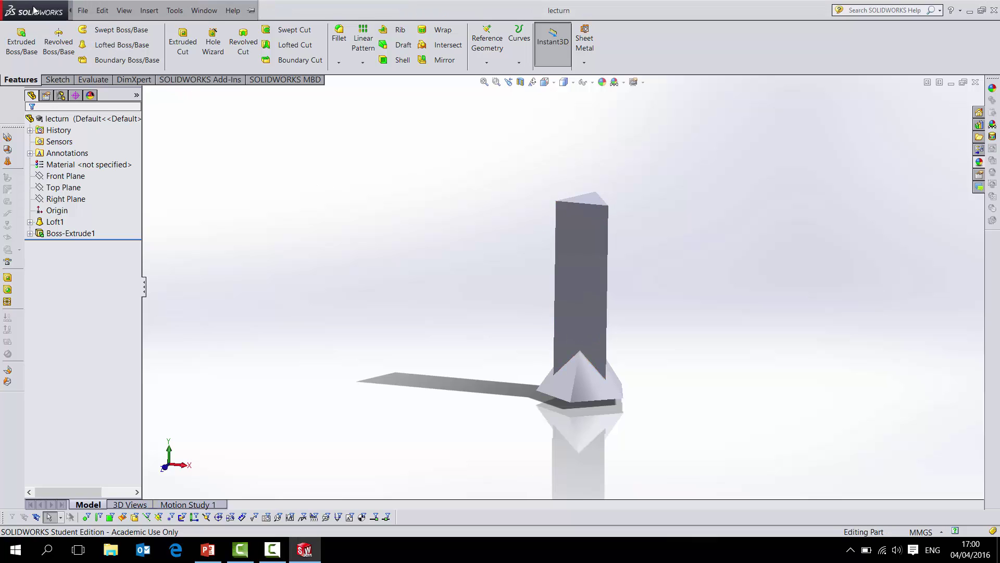
left_click(79, 11)
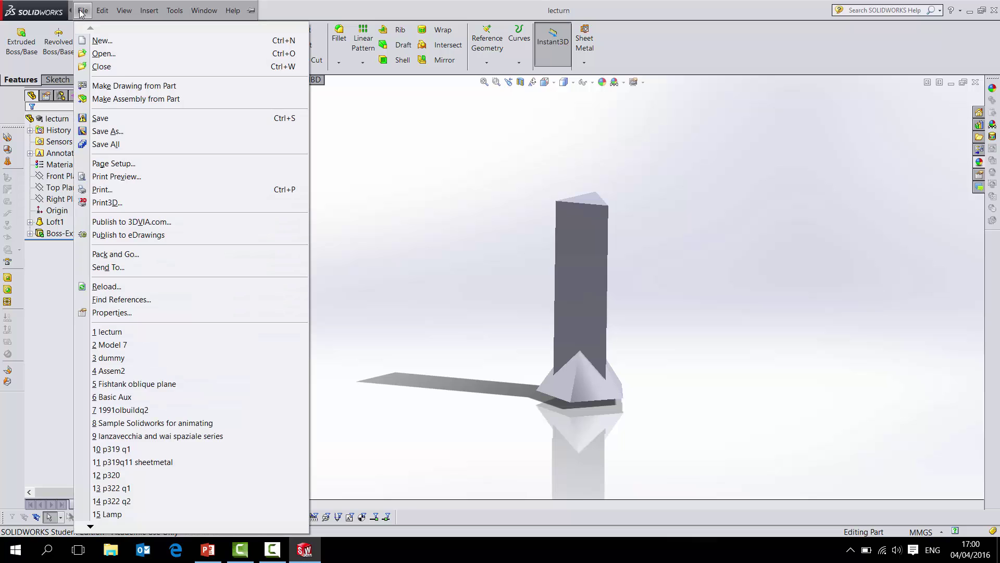
left_click(111, 131)
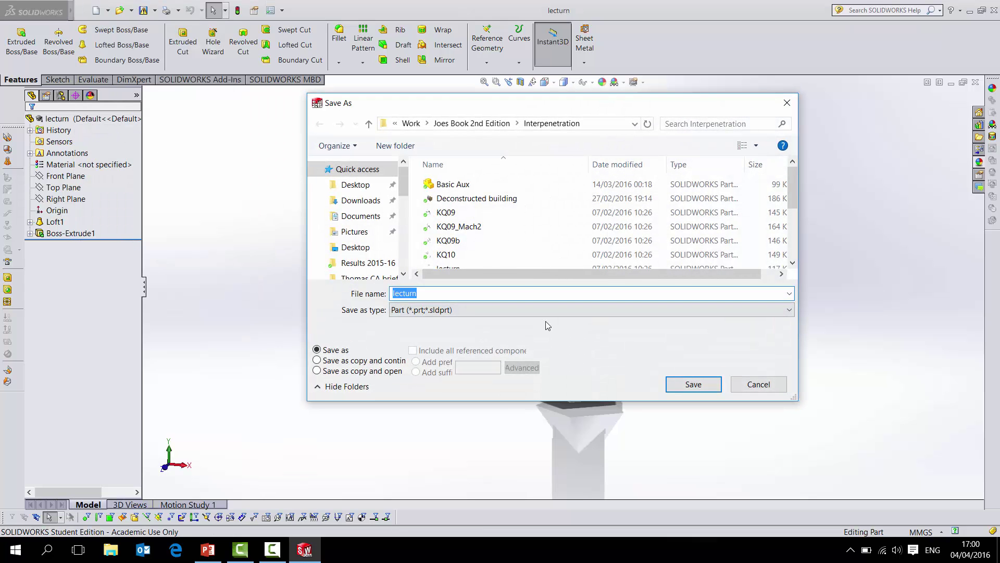
left_click(550, 312)
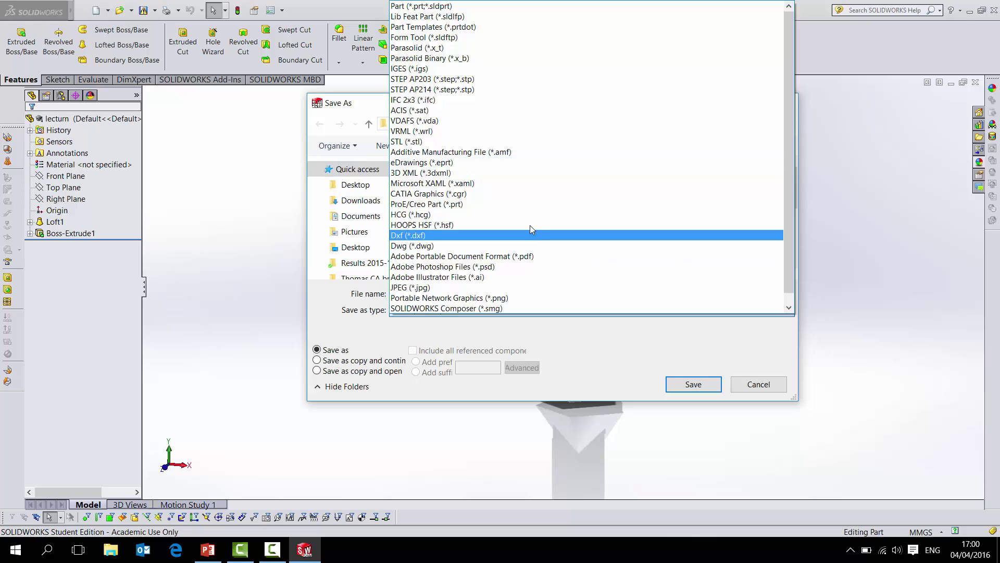
left_click(418, 163)
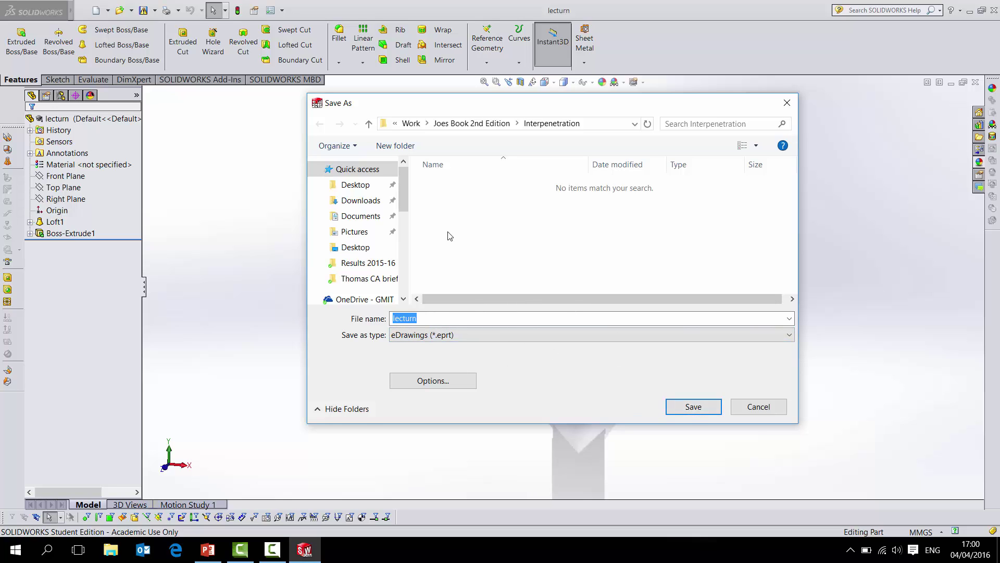
- Try the Desktop folder, dismiss the access-denied error, and switch to This PC Desktop
left_click(357, 188)
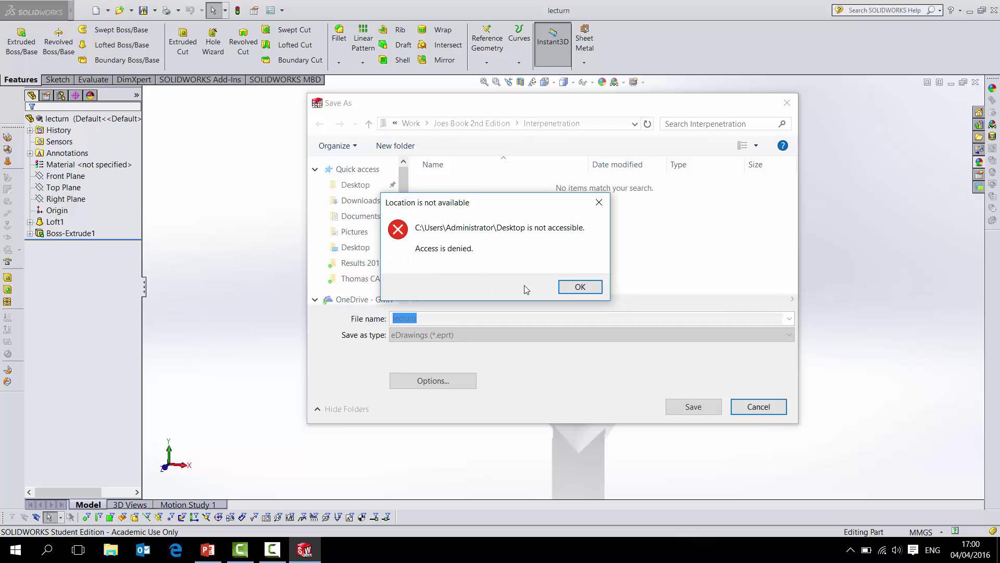
left_click(567, 290)
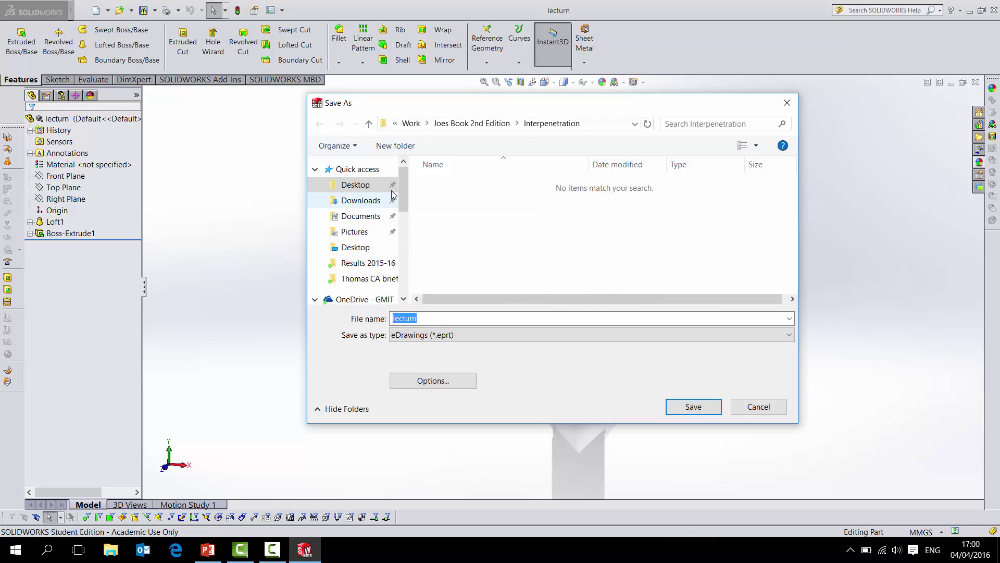
left_click_drag(401, 188, 400, 249)
left_click(350, 237)
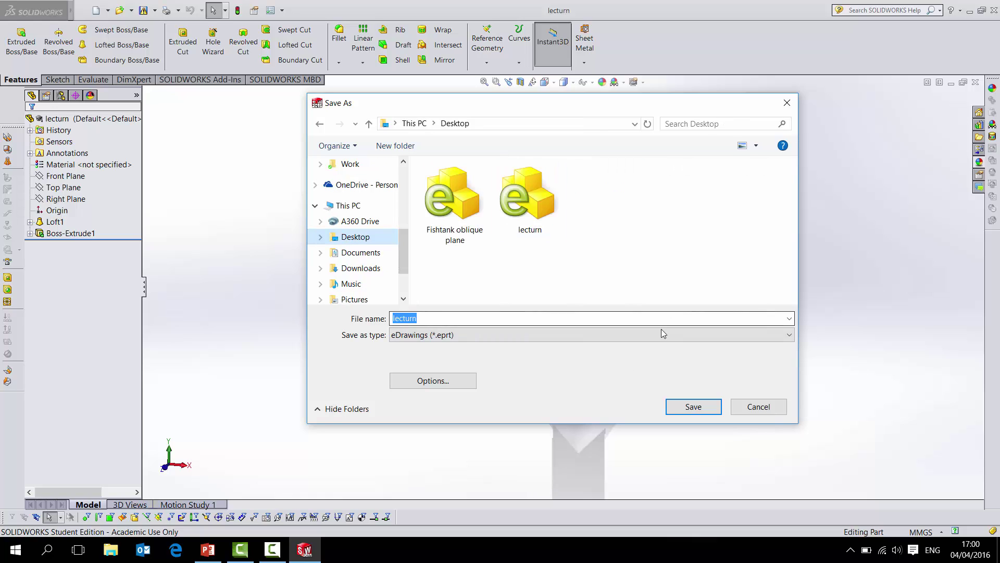
- Cancel the save, minimise SOLIDWORKS, and show PowerPoint's Developer tab
left_click(759, 407)
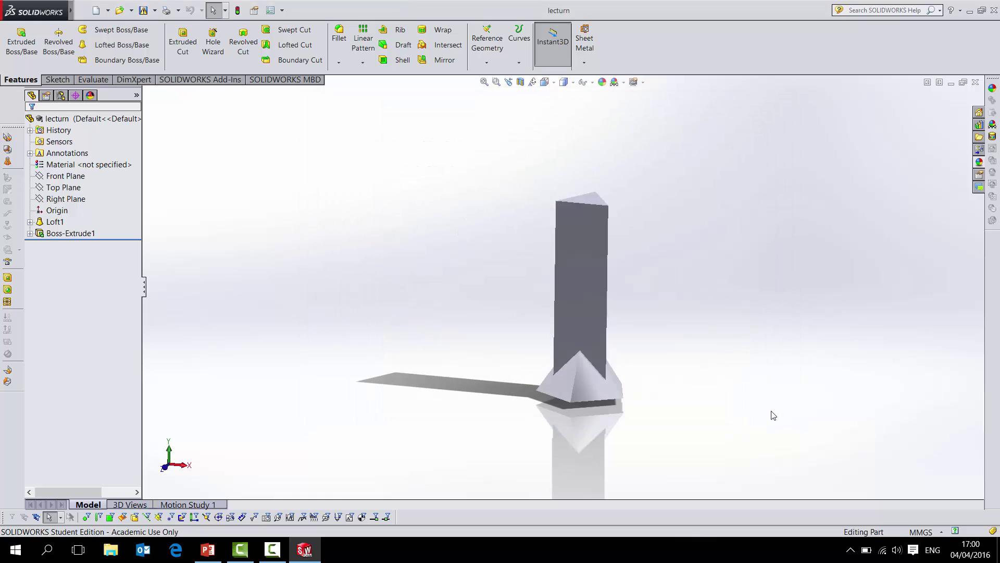
left_click(969, 14)
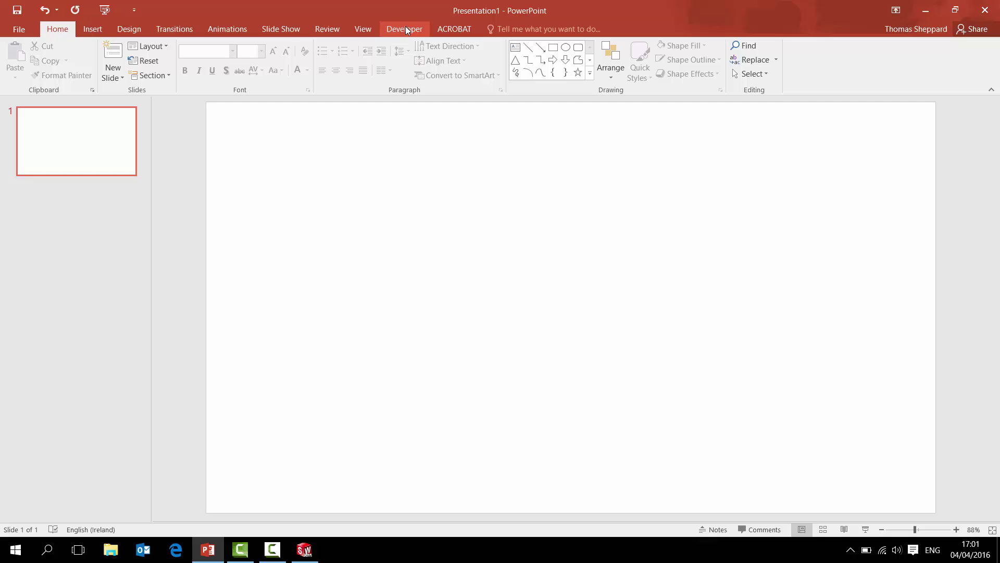
left_click(405, 29)
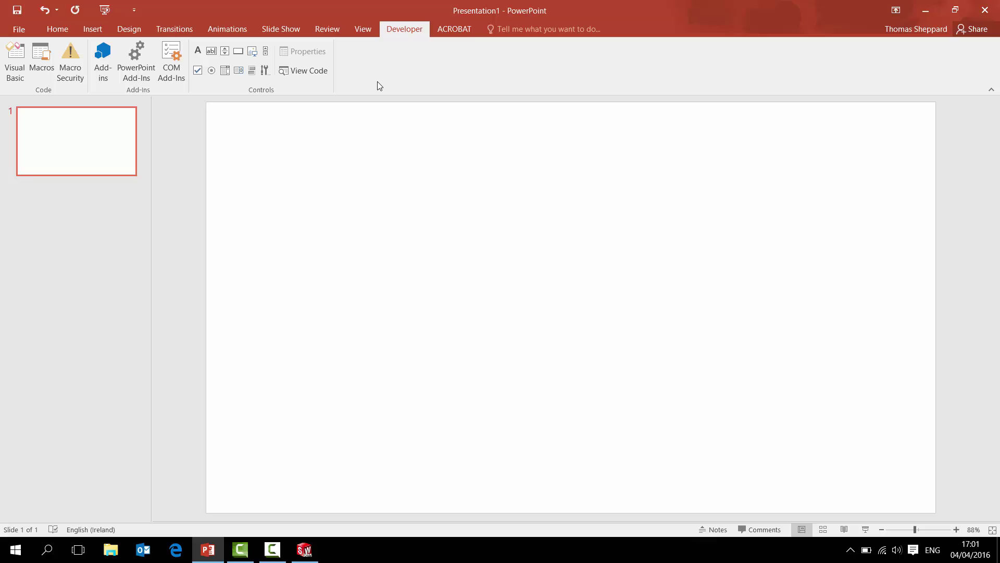
left_click(19, 30)
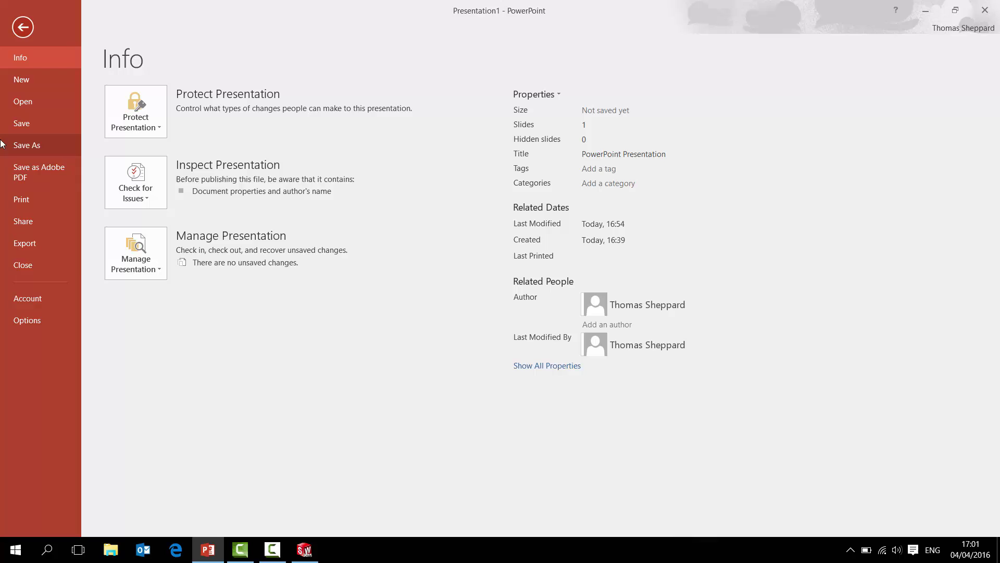
left_click(24, 321)
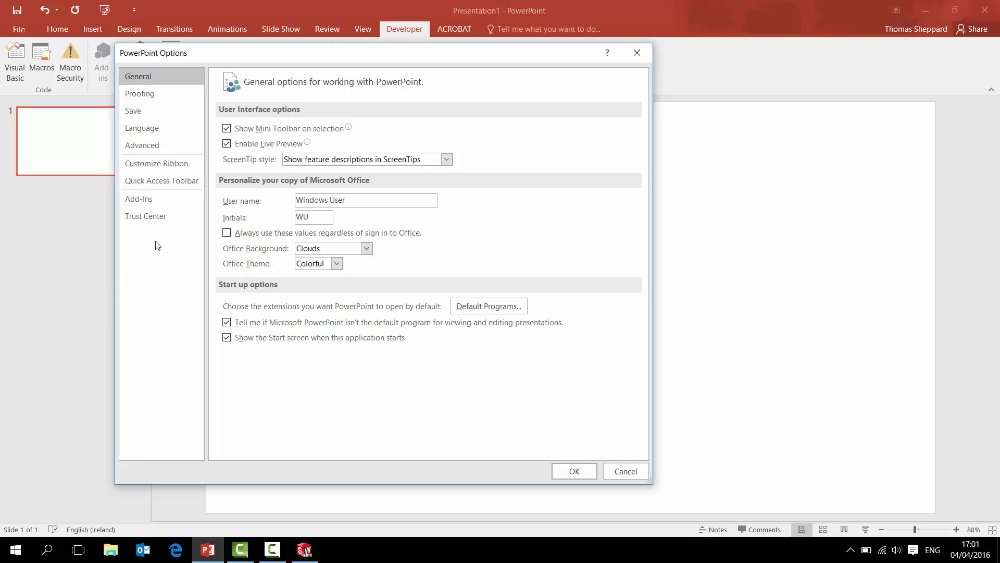
left_click(157, 164)
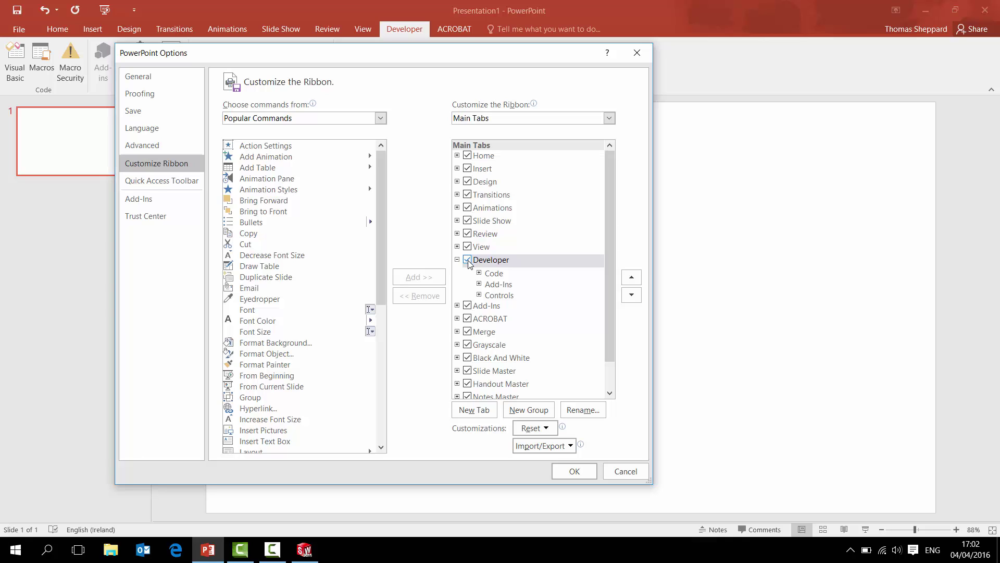
left_click(571, 473)
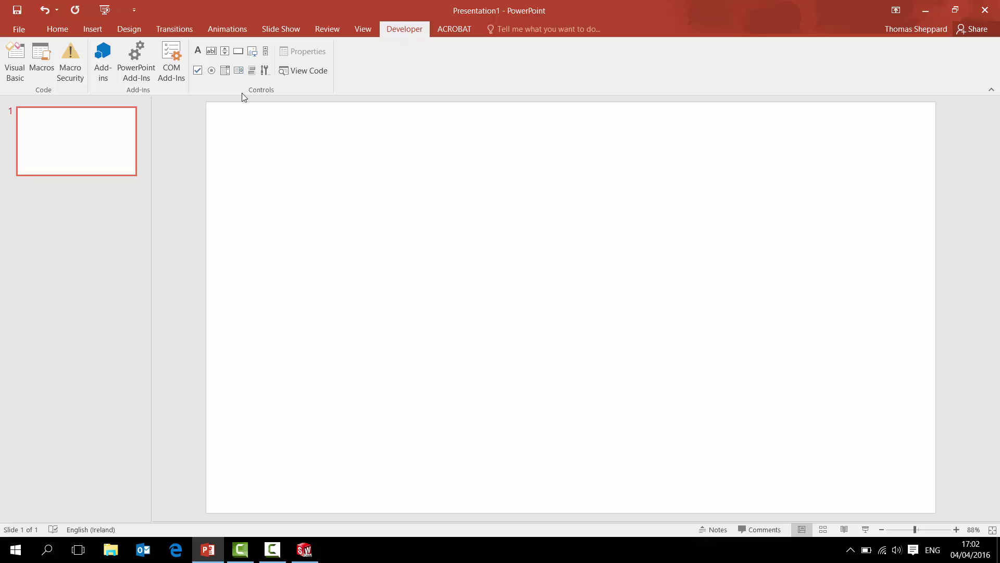
- Pick eDrawings 2015 Control from the More Controls list and confirm it
left_click(264, 74)
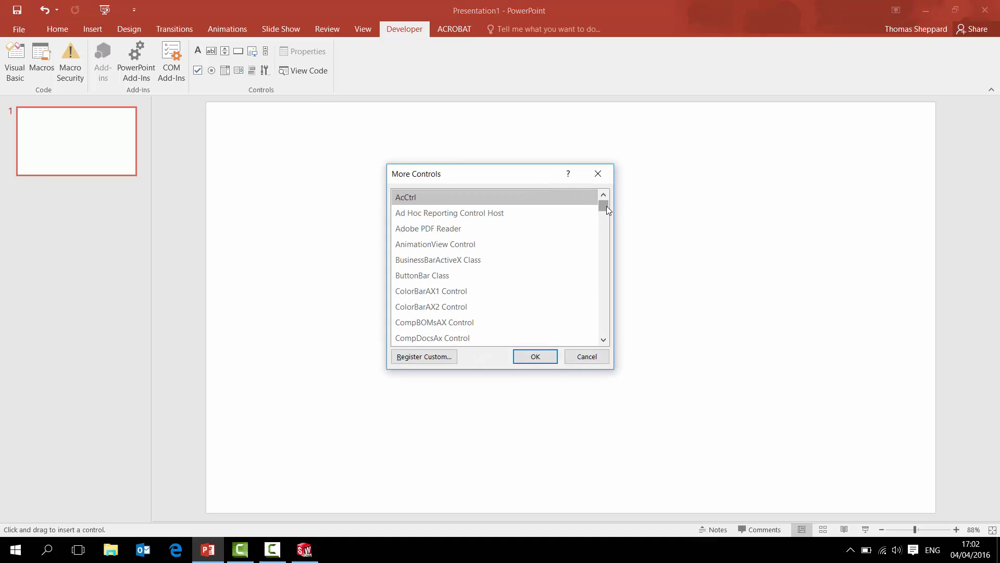
left_click_drag(605, 207, 605, 212)
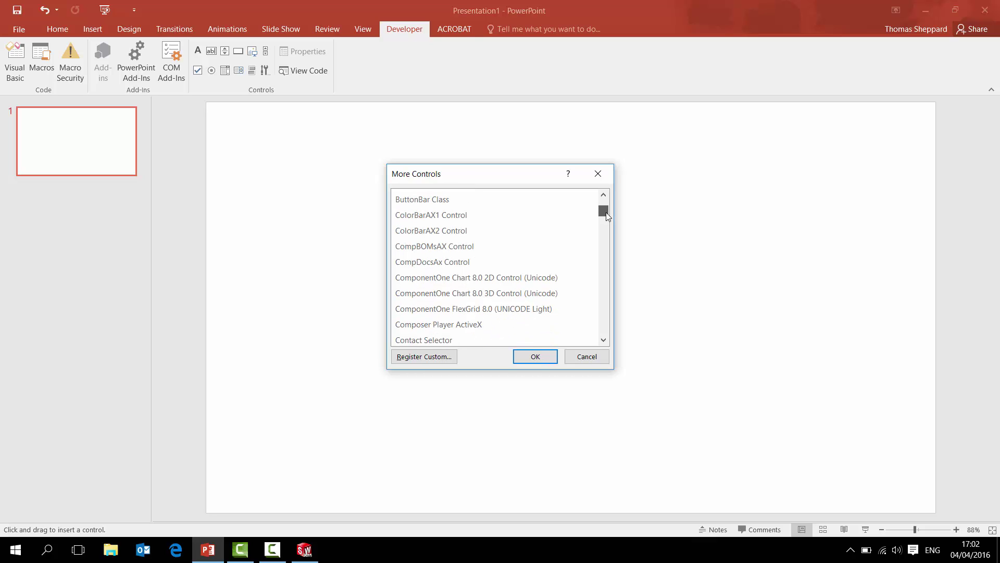
left_click_drag(606, 213, 603, 225)
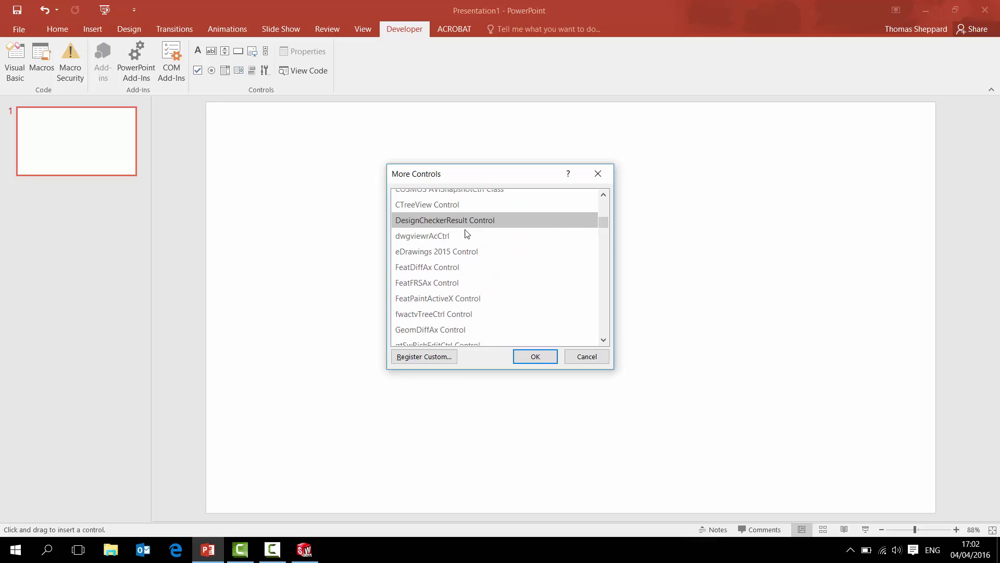
left_click(442, 251)
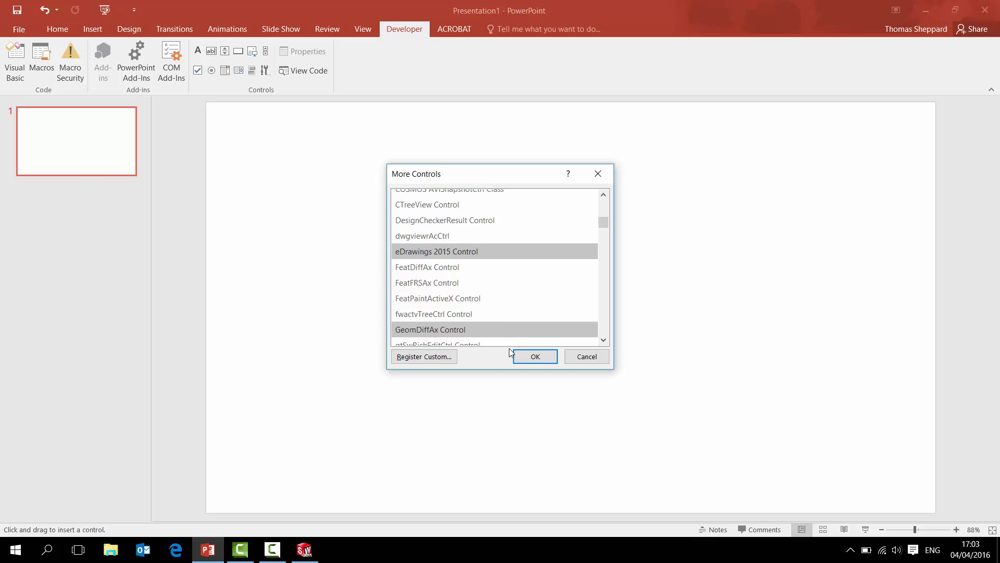
left_click(528, 358)
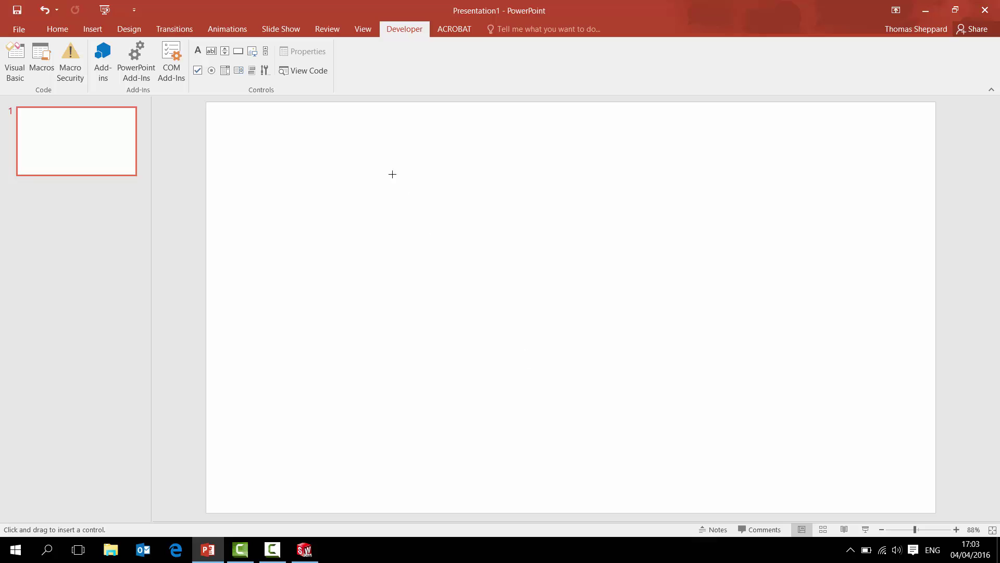
- Draw the eDrawings control as a large rectangle over the slide's centre and right, then right-click it
mouse_move(381, 164)
left_mouse_down()
mouse_move(811, 458)
mouse_move(844, 465)
left_mouse_up()
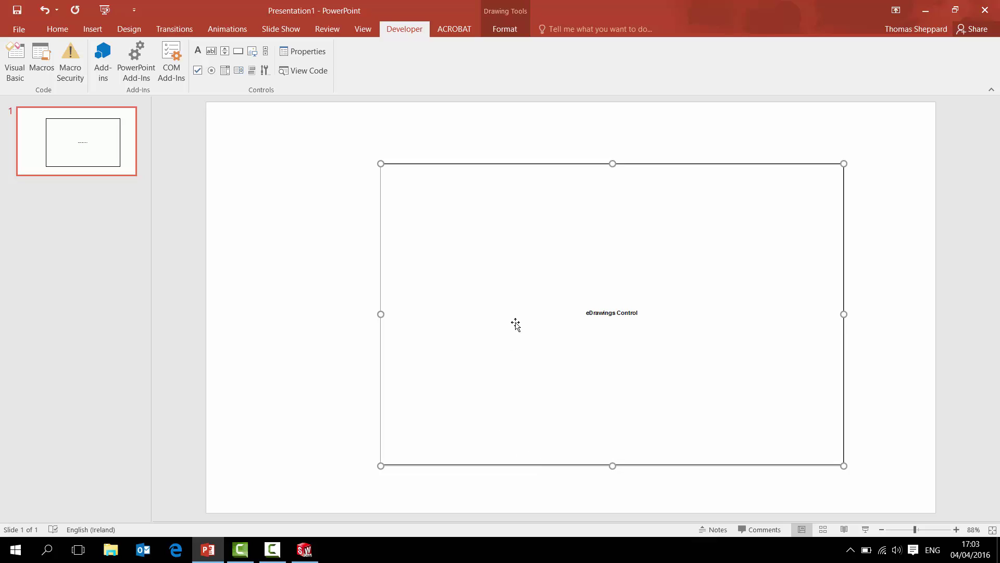
right_click(517, 262)
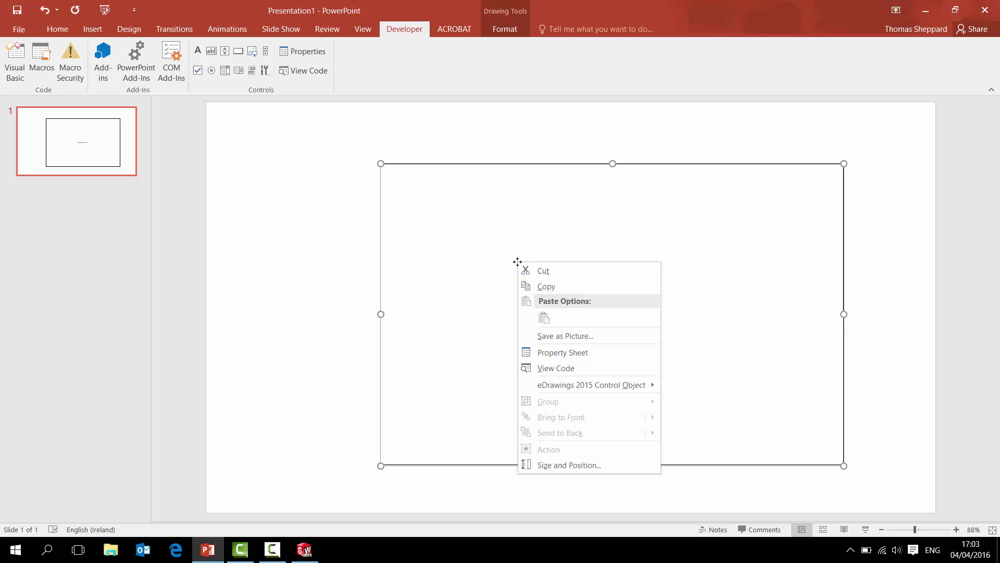
- Open the control's properties and set FileName to the Fishtank oblique plane part file
left_click(559, 354)
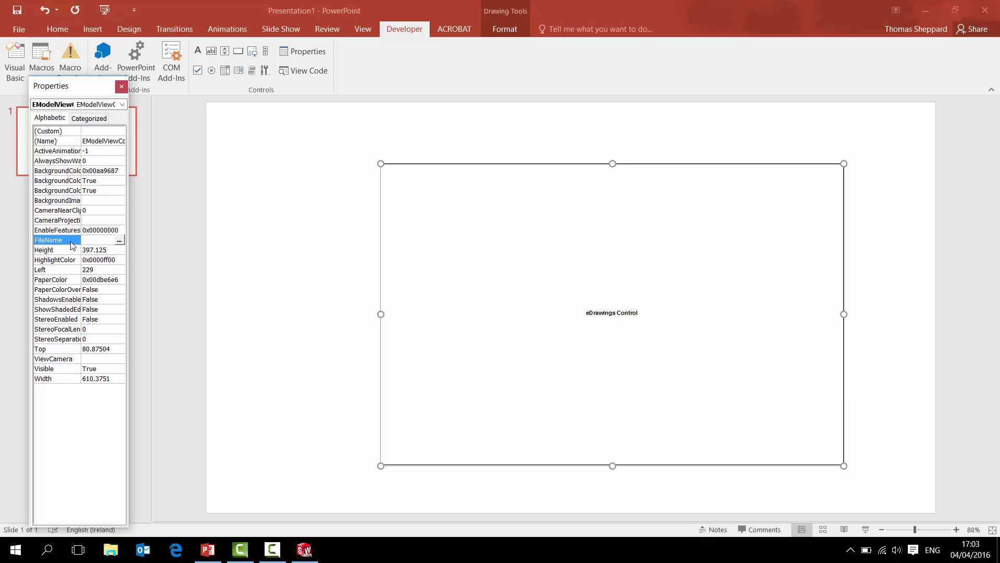
left_click(119, 241)
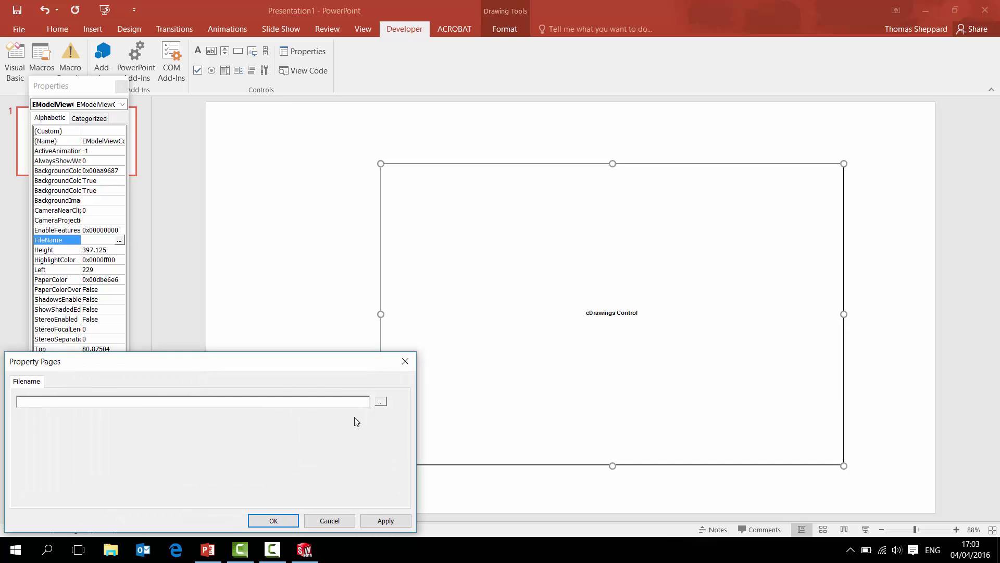
left_click(379, 402)
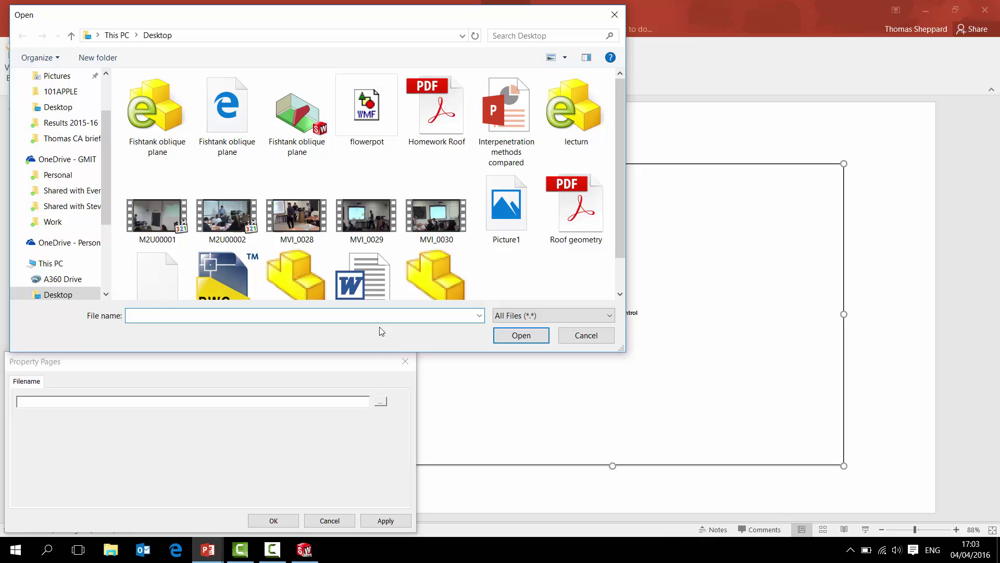
left_click(307, 125)
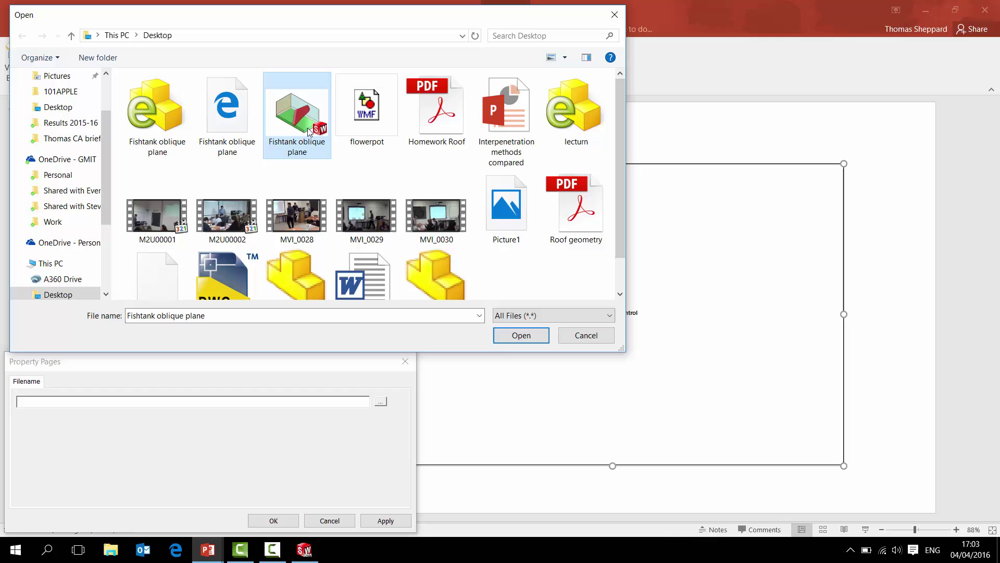
left_click(519, 336)
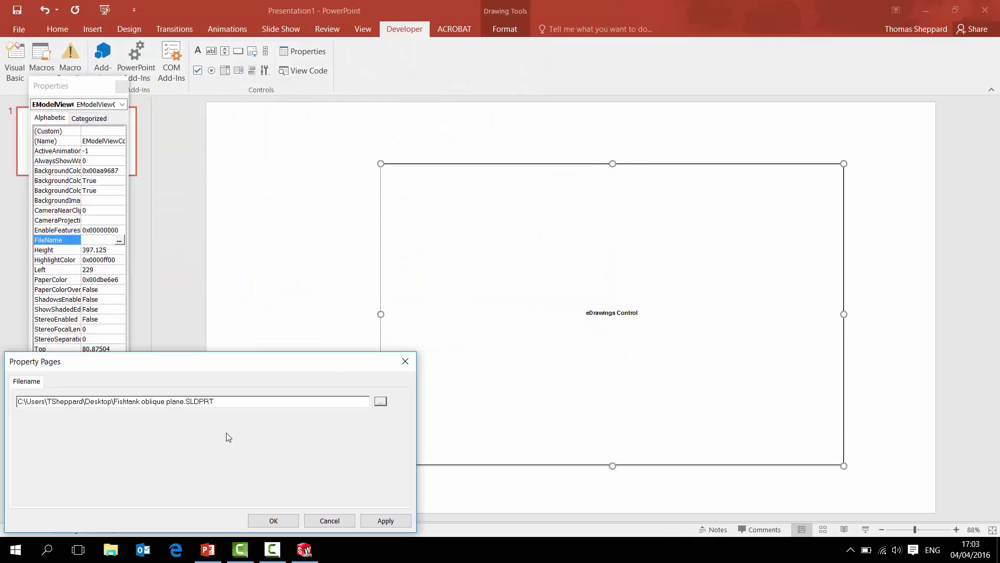
left_click(373, 519)
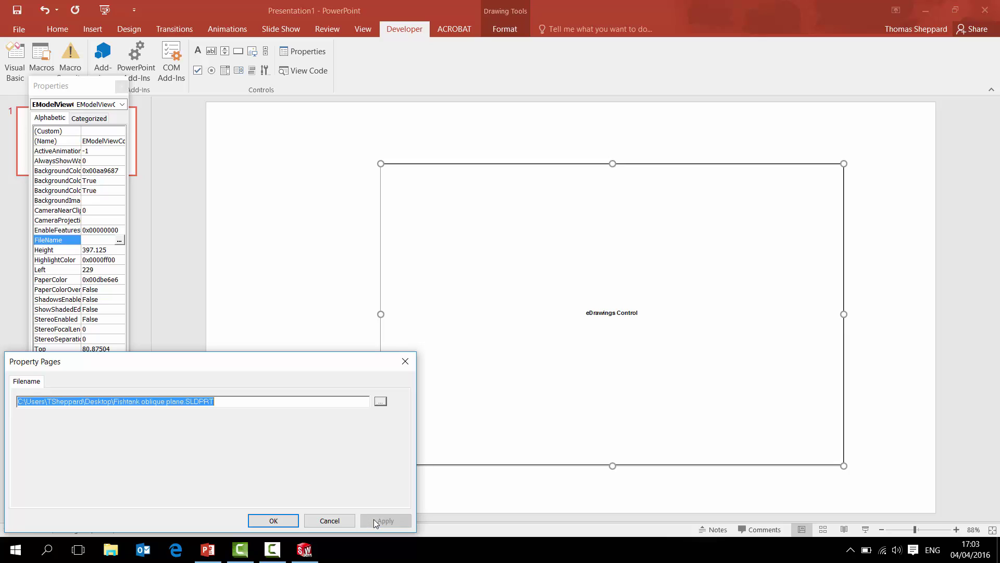
left_click(275, 516)
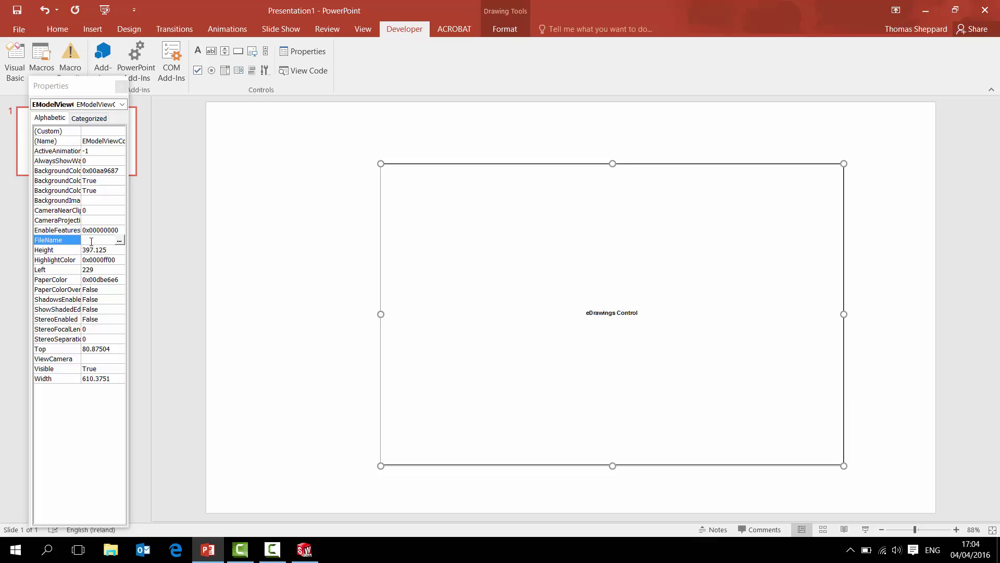
- Clear the FileName path and relink it to Fishtank oblique plane.eprt, applying the change
left_click(120, 240)
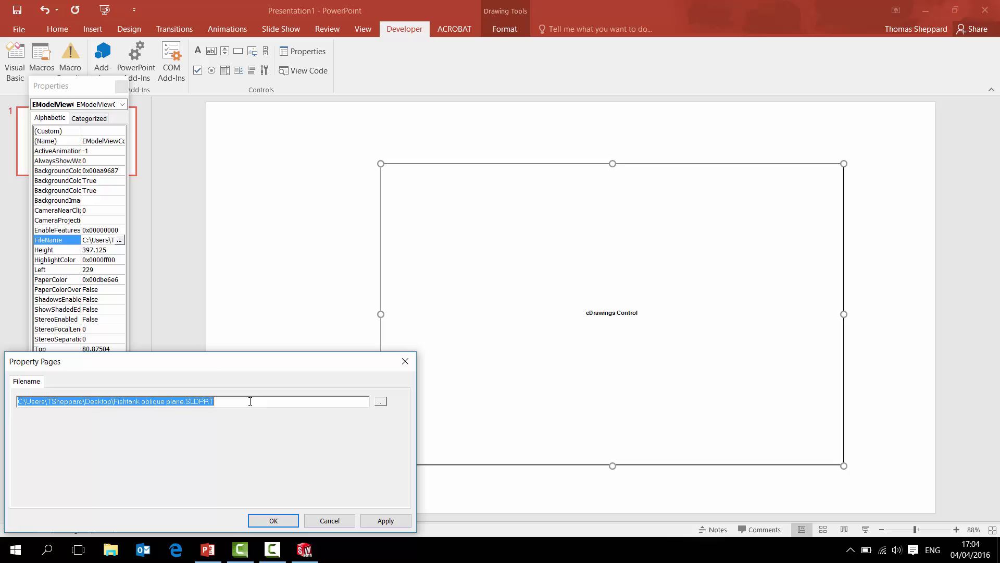
key("Delete")
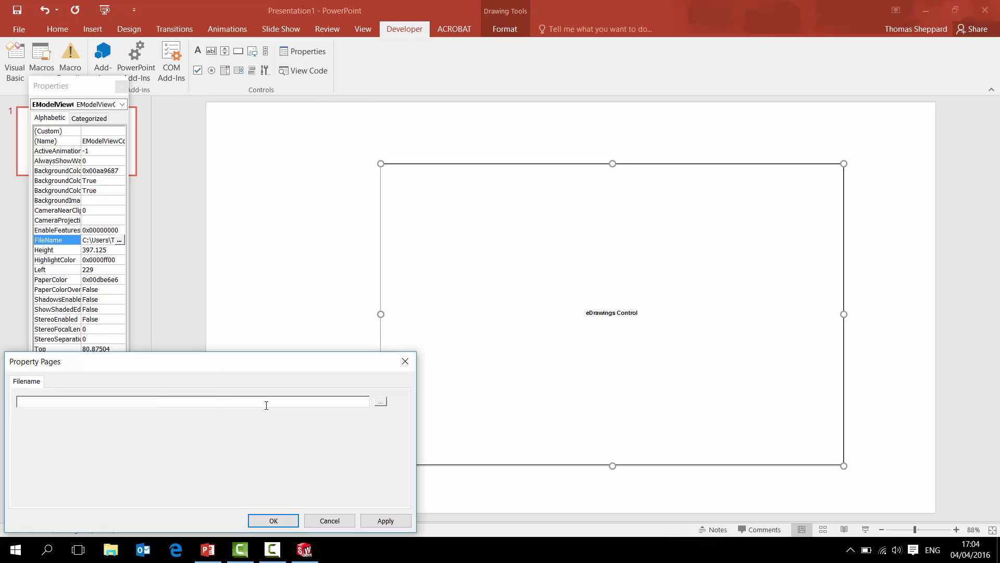
left_click(381, 402)
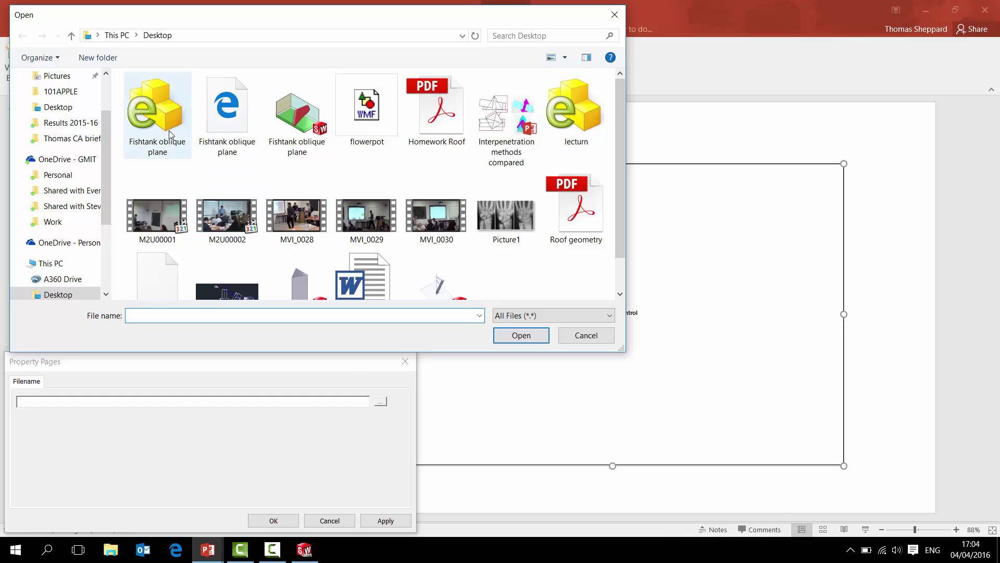
left_click(153, 120)
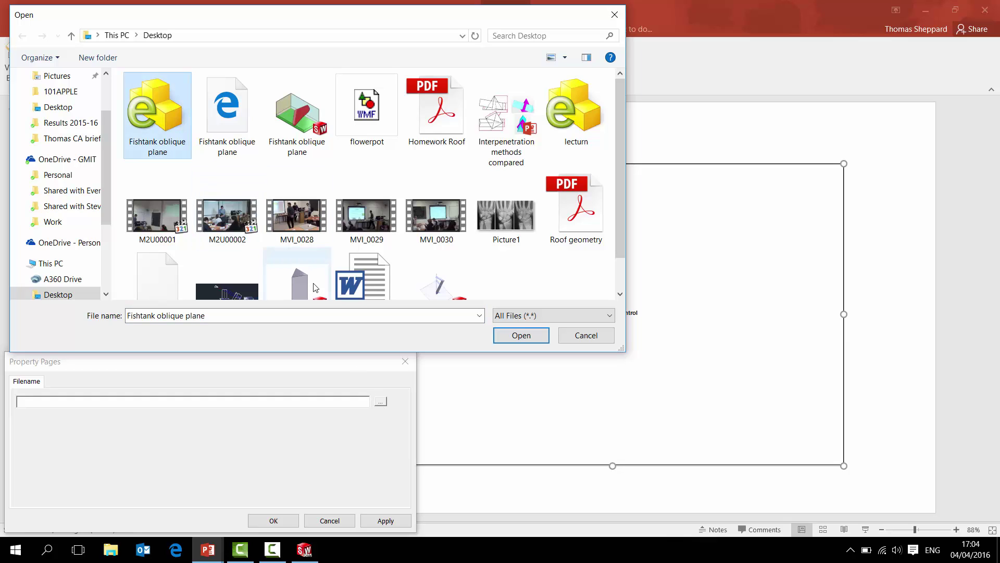
left_click(520, 336)
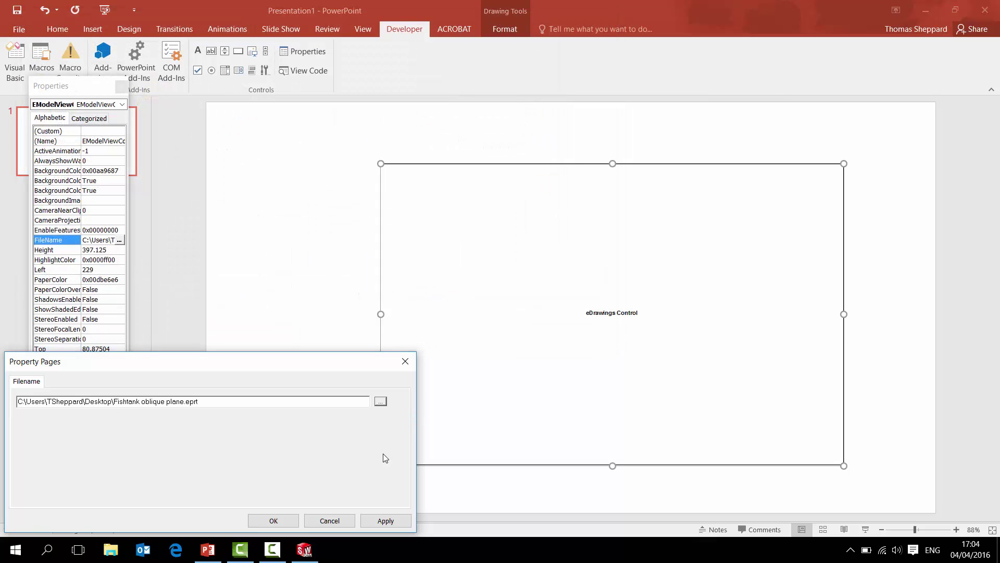
left_click(384, 521)
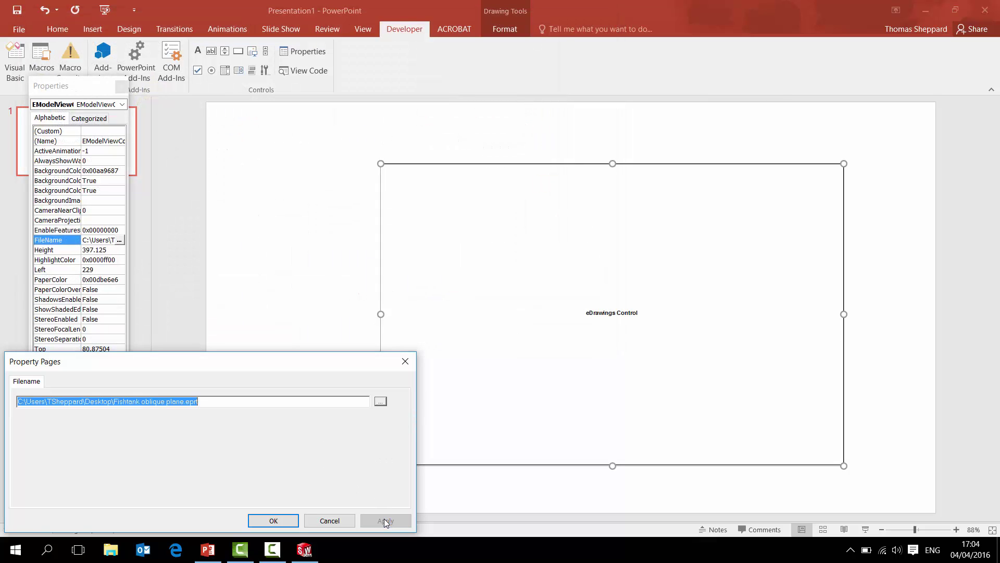
left_click(283, 519)
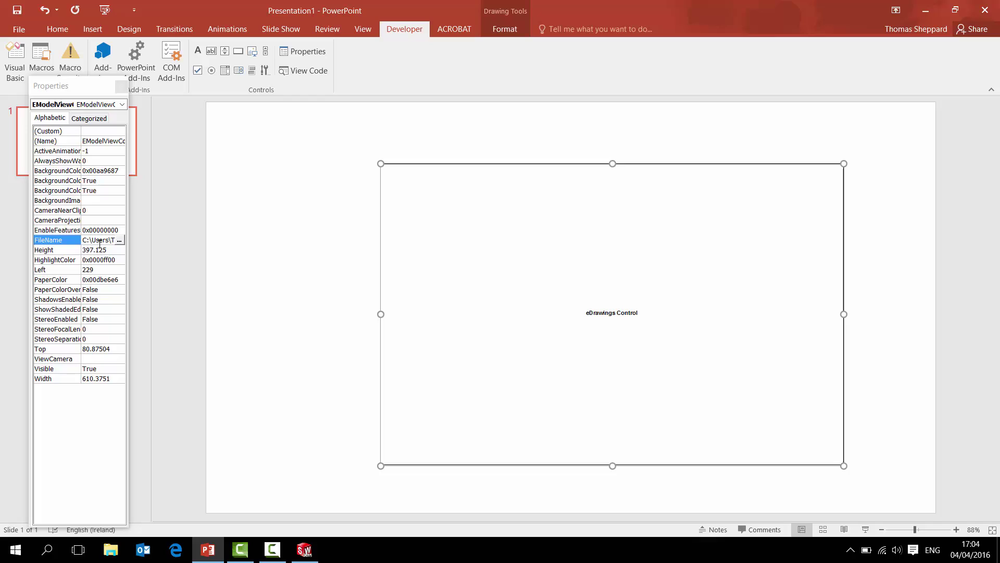
- Close the Properties panel, then rotate the fish-tank model obliquely and zoom out to fit
left_click(313, 257)
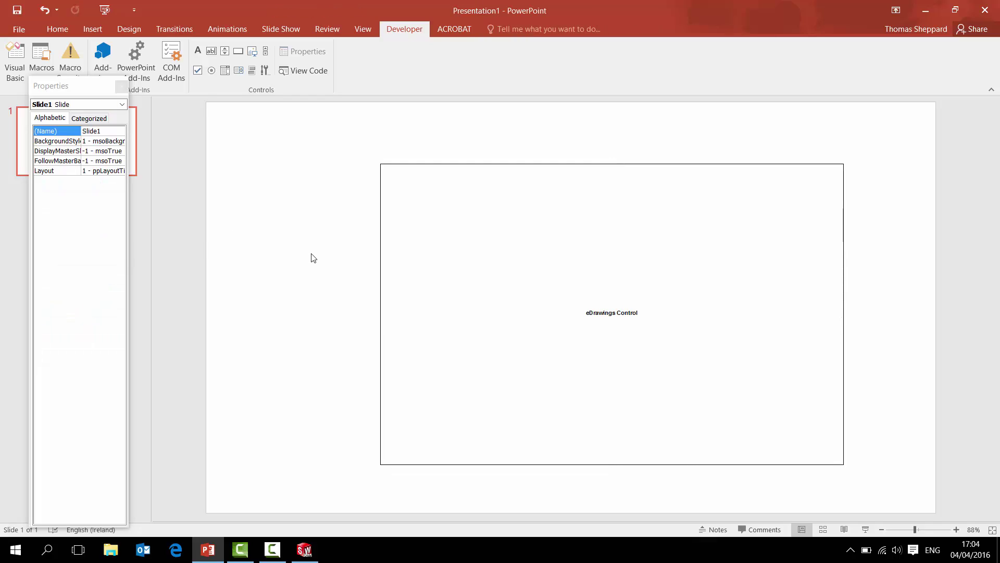
left_click(121, 86)
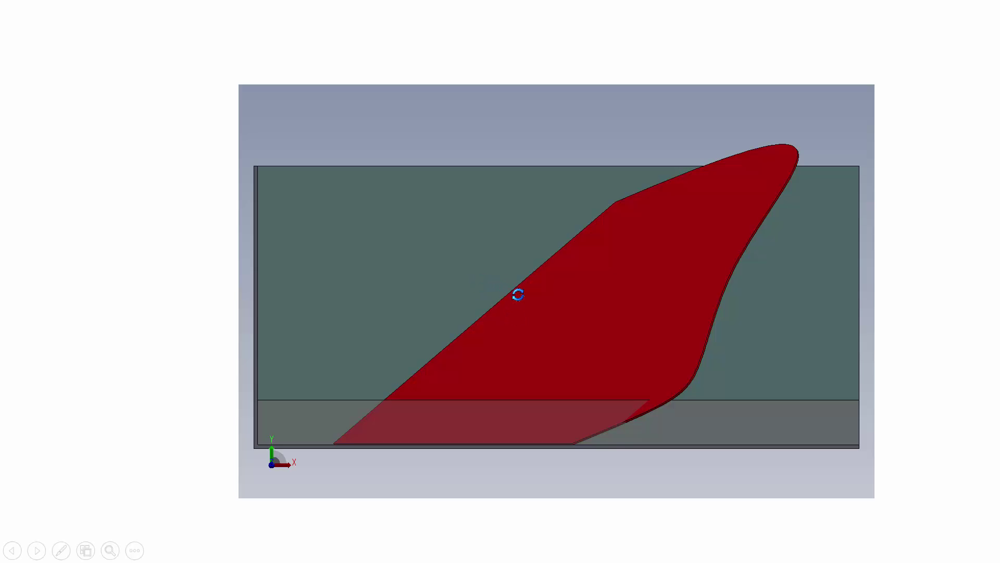
left_click_drag(515, 293, 583, 339)
key("Home")
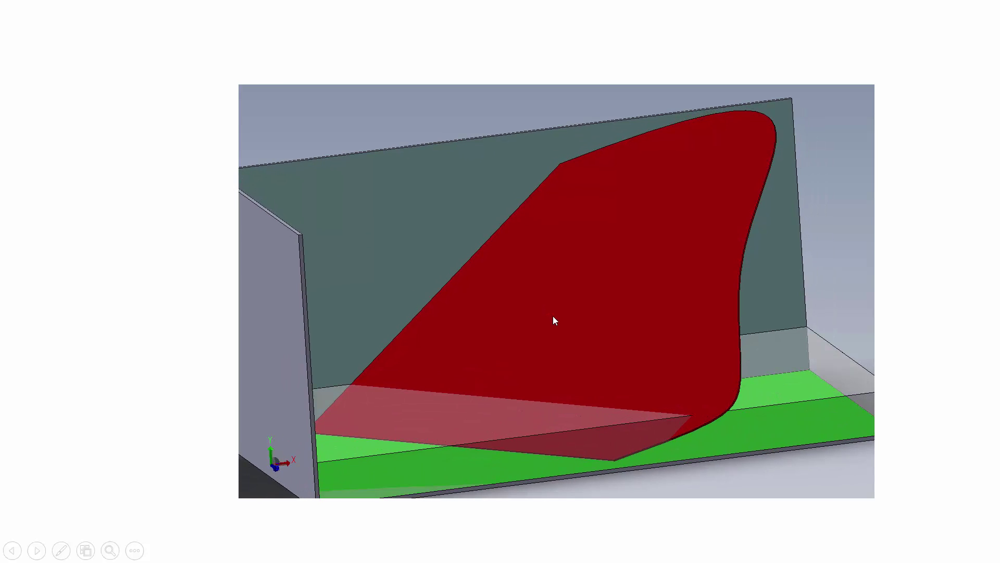
scroll(554, 319, "up", 3)
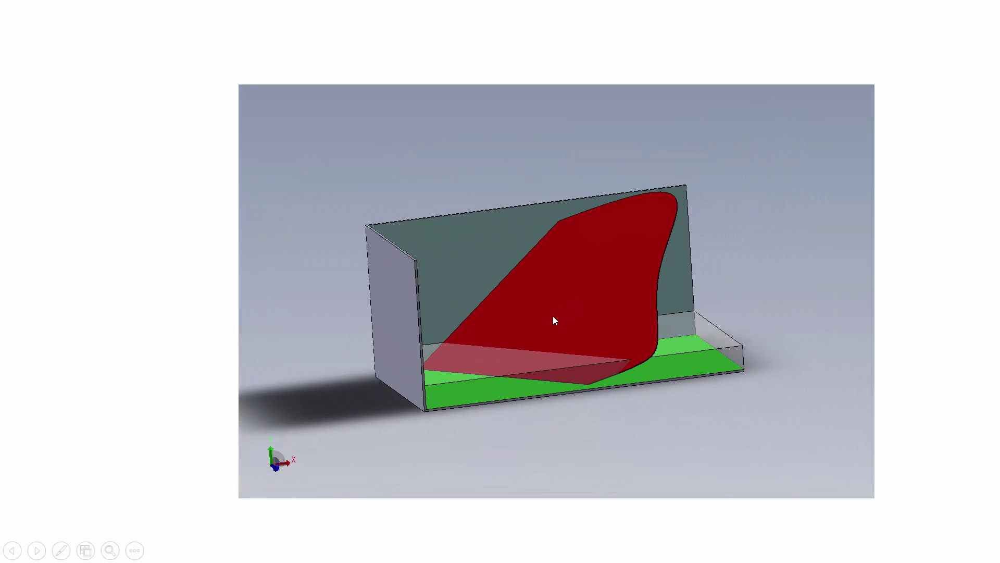
- Tilt the model to a higher viewing angle, check the viewer's view options, then dismiss them
key("Up")
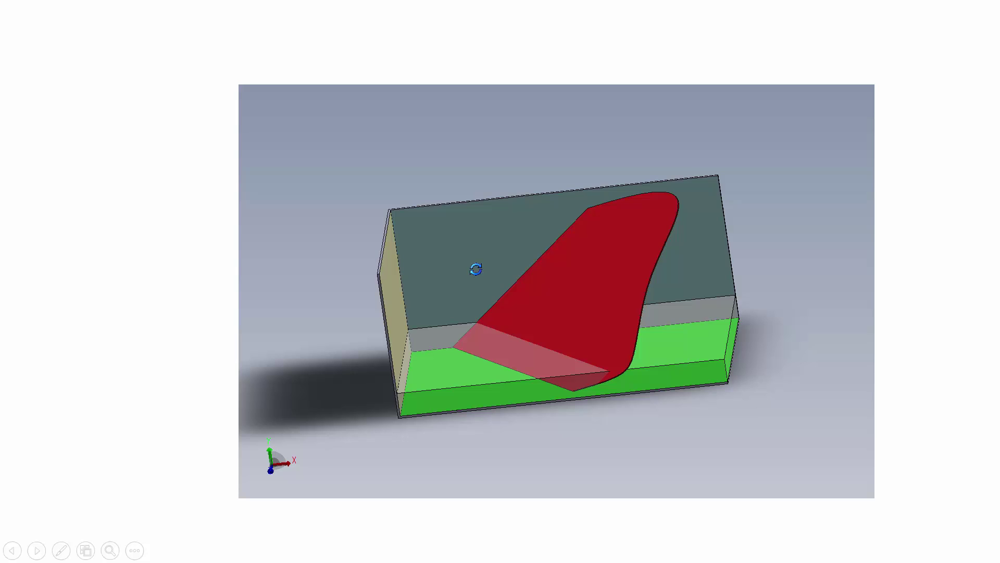
right_click(476, 269)
mouse_move(525, 322)
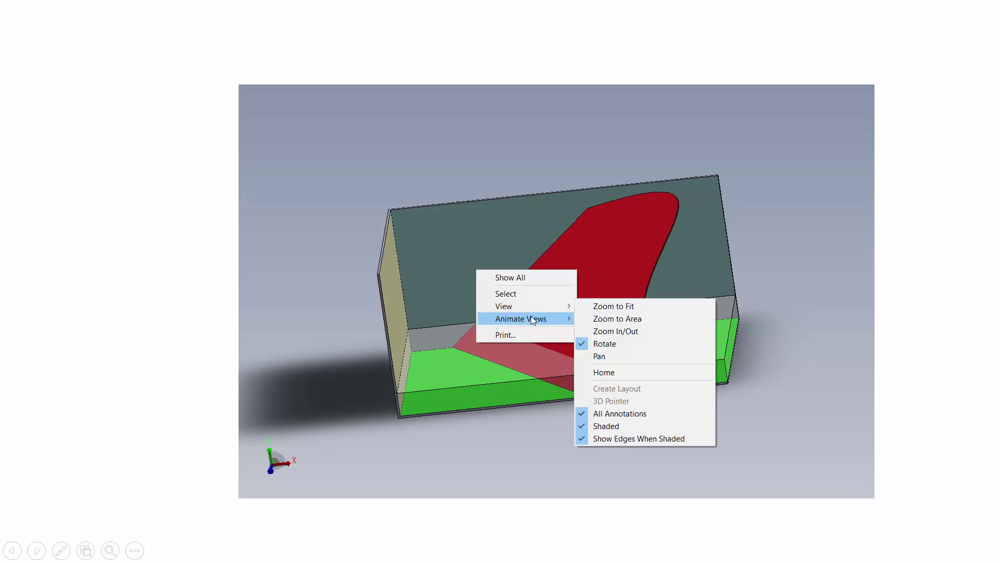
left_click(610, 264)
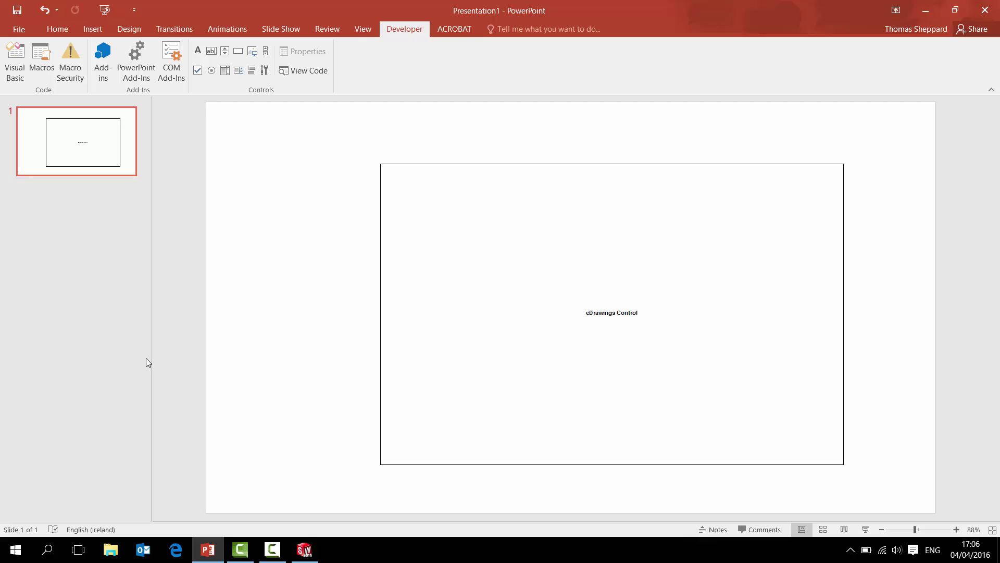
- Open the eDrawings control's FileName Property Pages from its Property Sheet, cursor at the path start
left_click(411, 276)
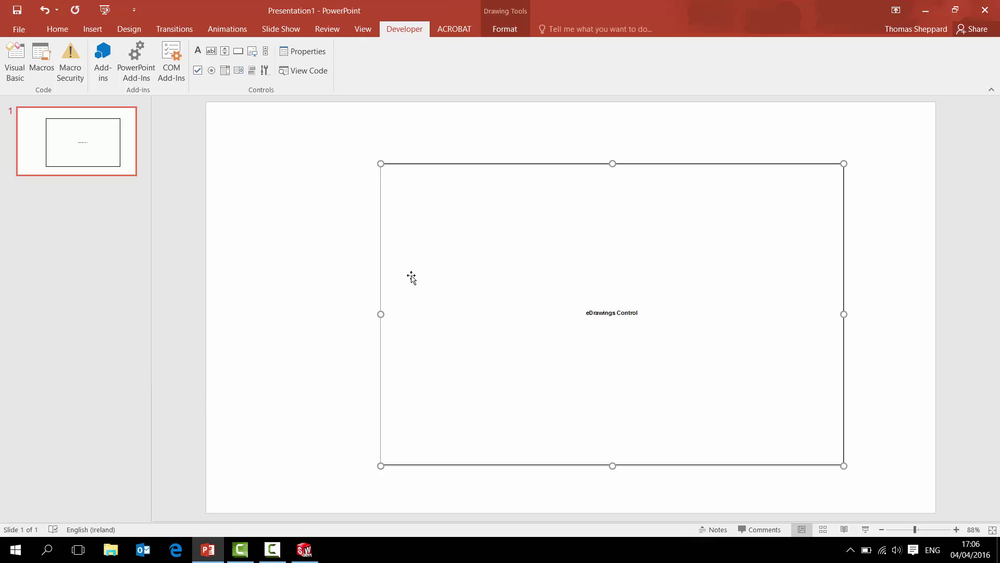
right_click(411, 275)
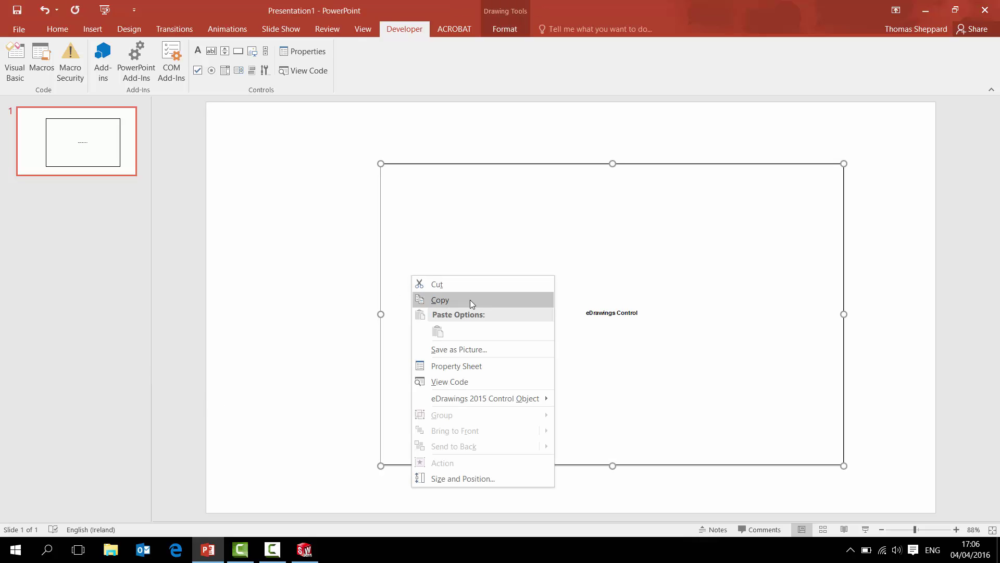
left_click(462, 366)
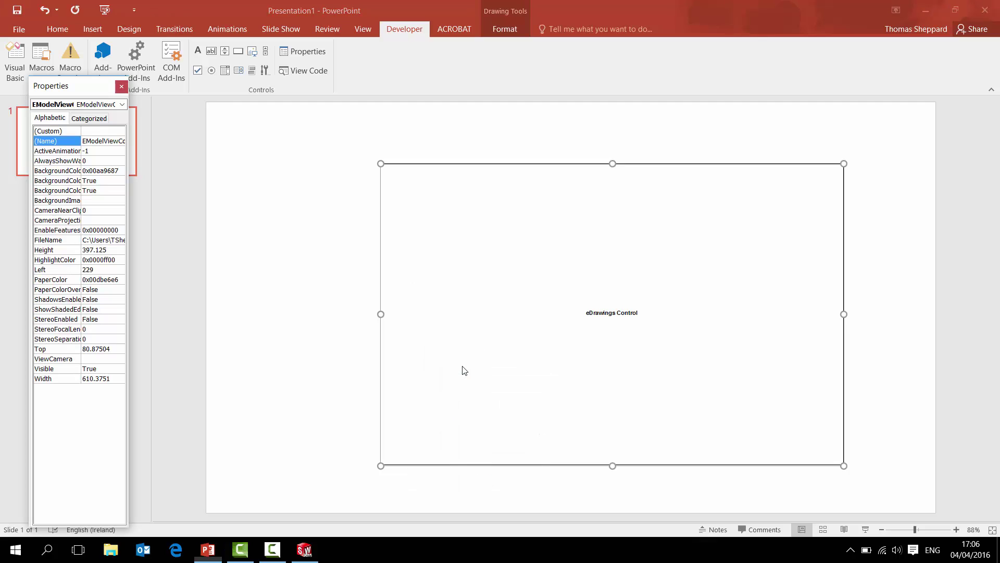
left_click(98, 240)
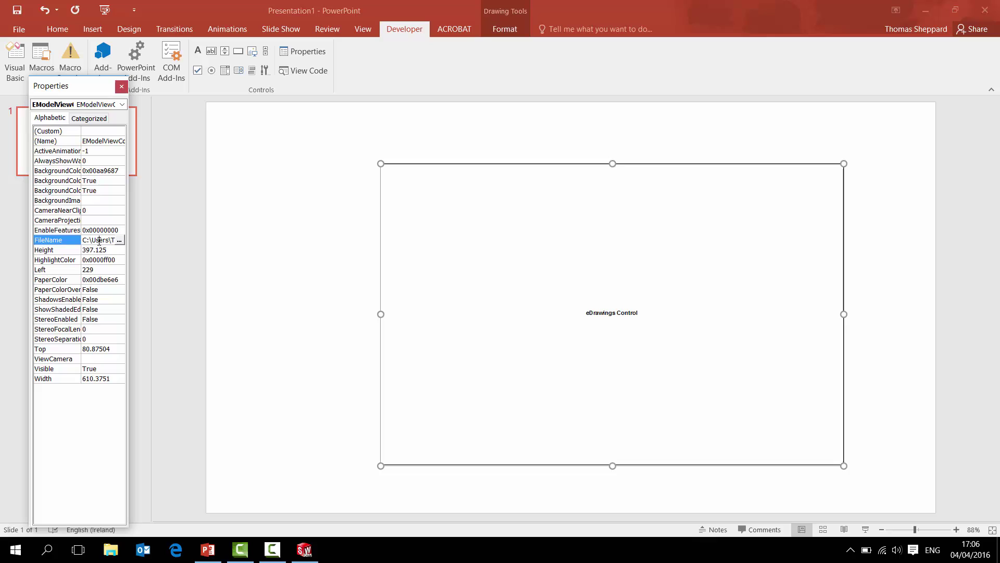
double_click(96, 240)
left_click(119, 240)
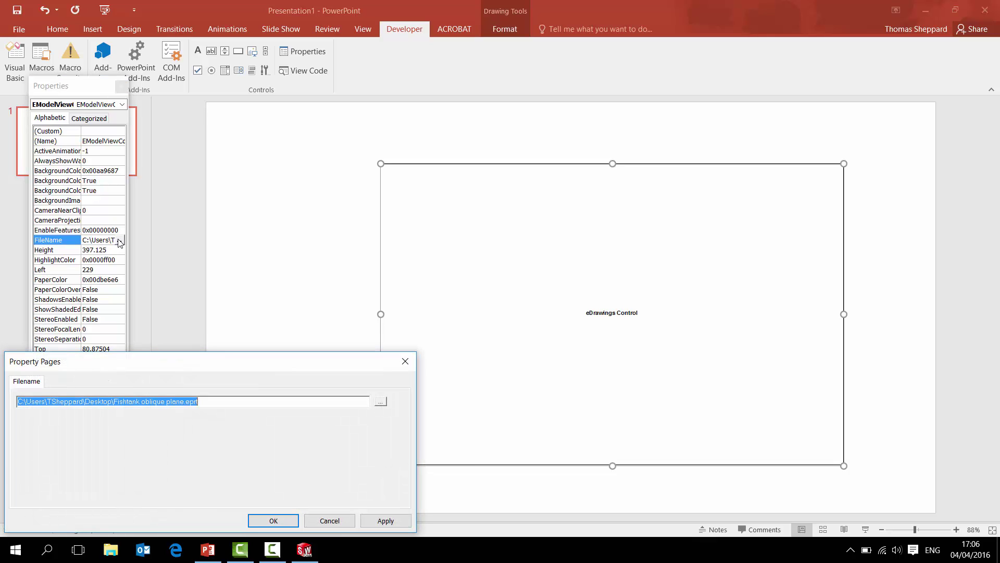
left_click(18, 402)
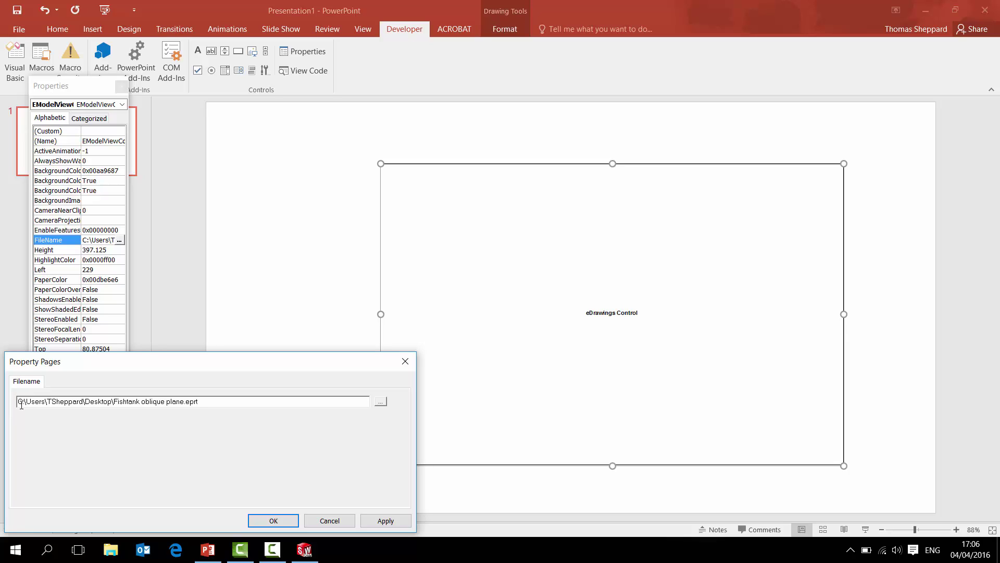
- Delete 'C:' from the start of the Fishtank oblique plane.eprt path, then apply and OK
key("BackSpace")
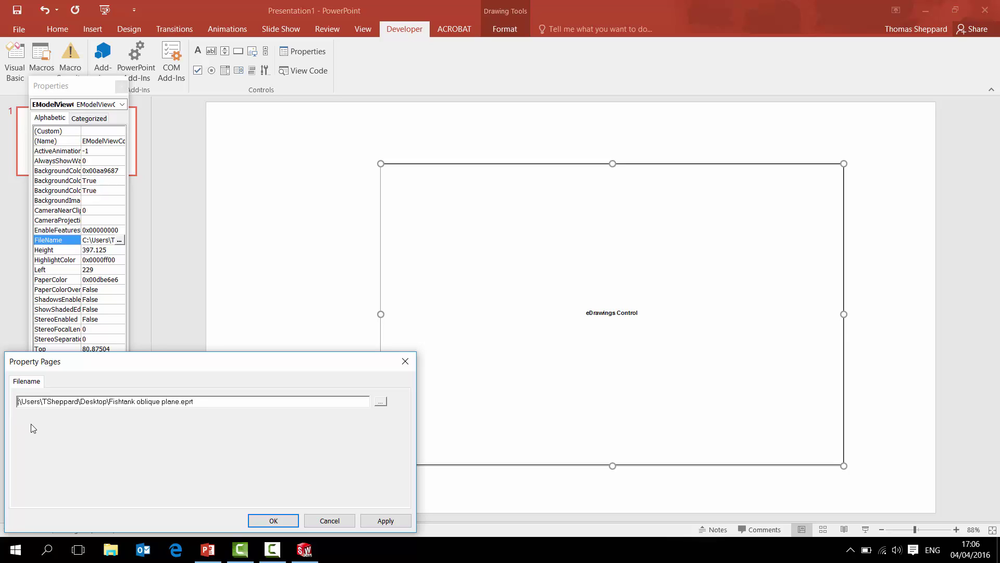
key("Delete")
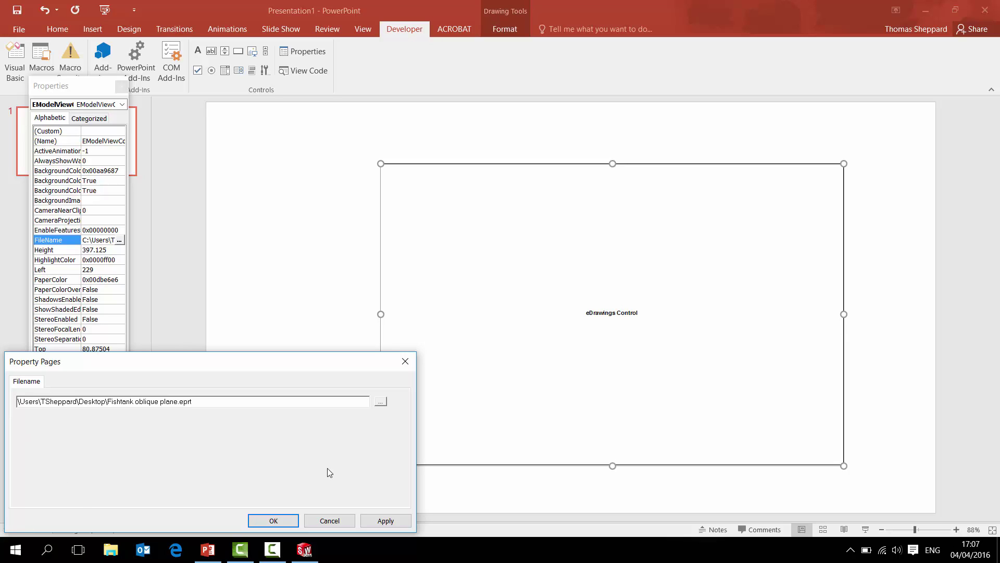
left_click(385, 520)
left_click(269, 519)
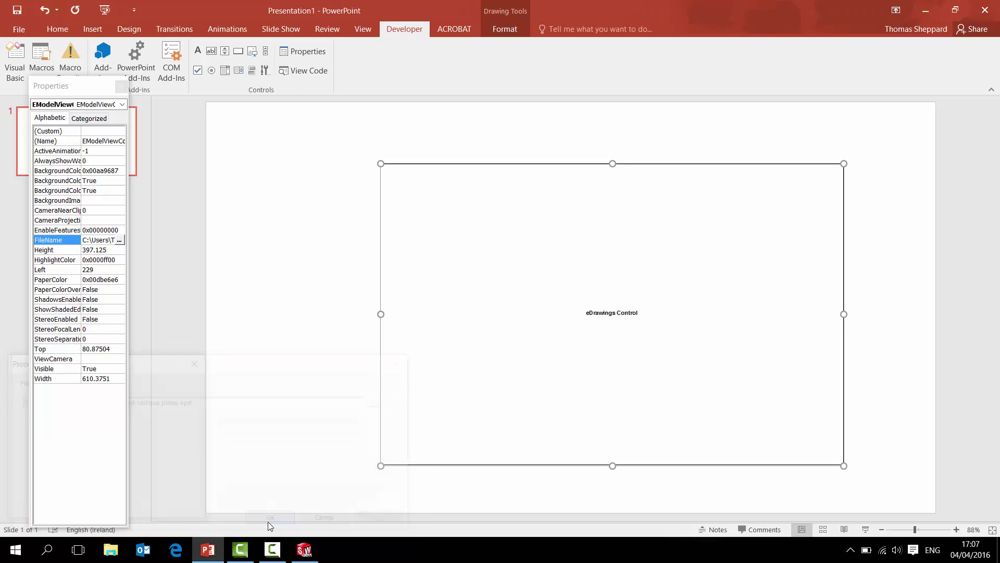
- Deselect the eDrawings control and close the Properties window
left_click(297, 417)
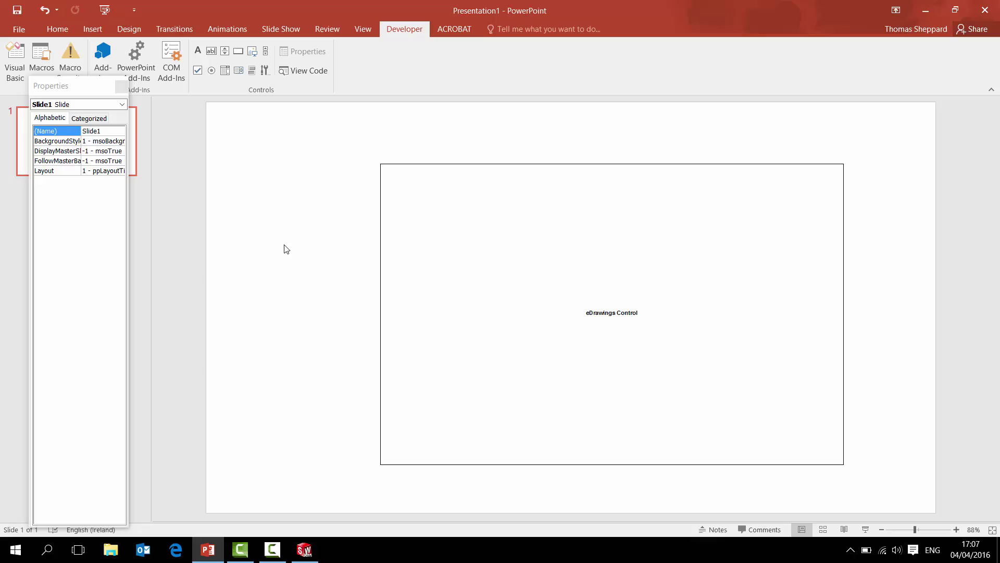
left_click(122, 86)
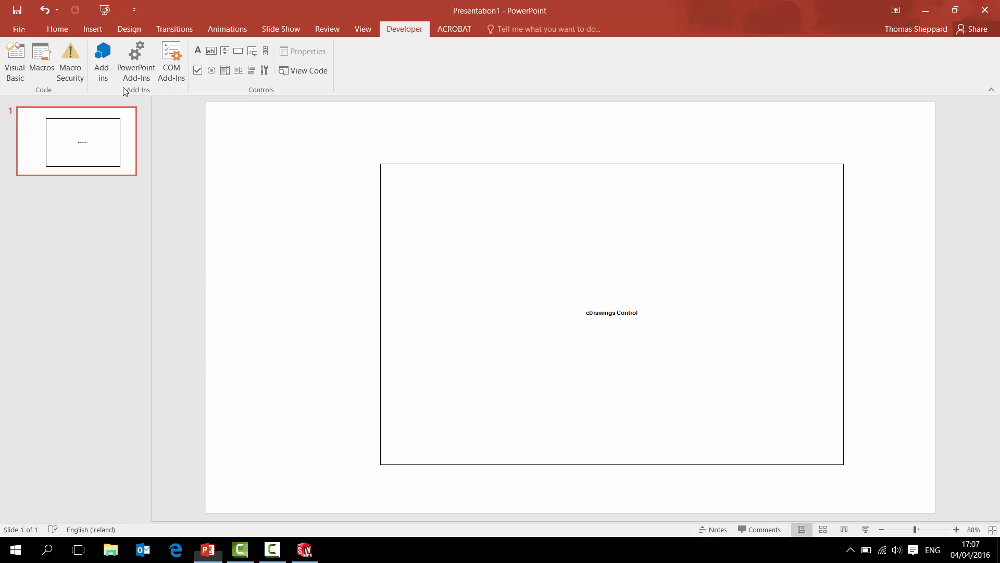